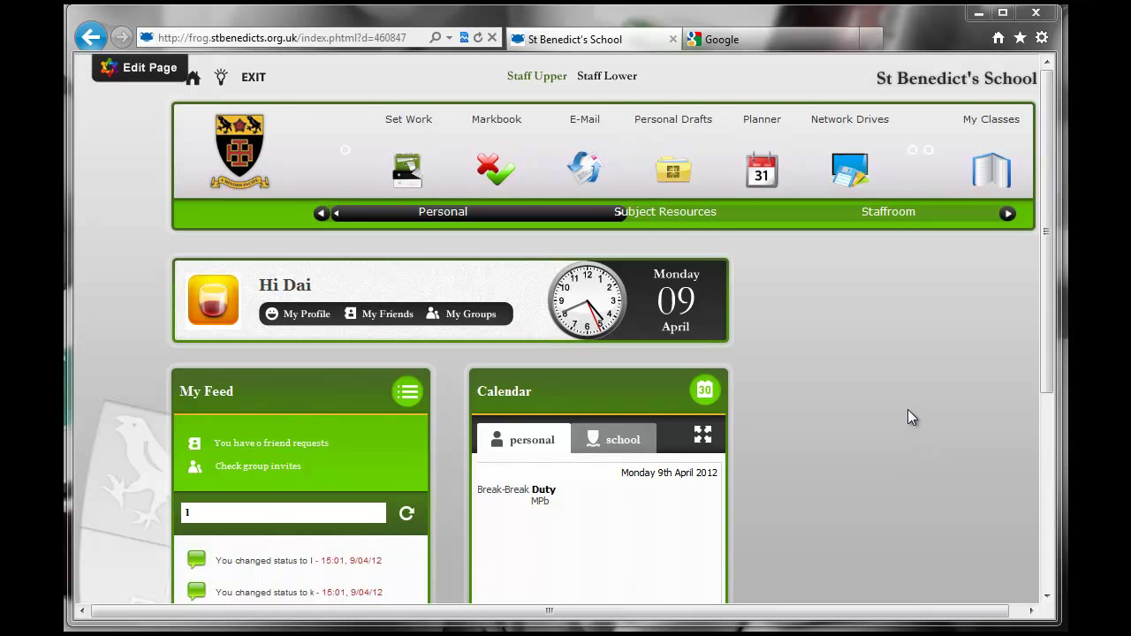
Step: Open the Help and Support Centre's IT Support form, reposition its window, and close it after viewing
scroll(906, 408, "down", 4)
scroll(905, 408, "up", 3)
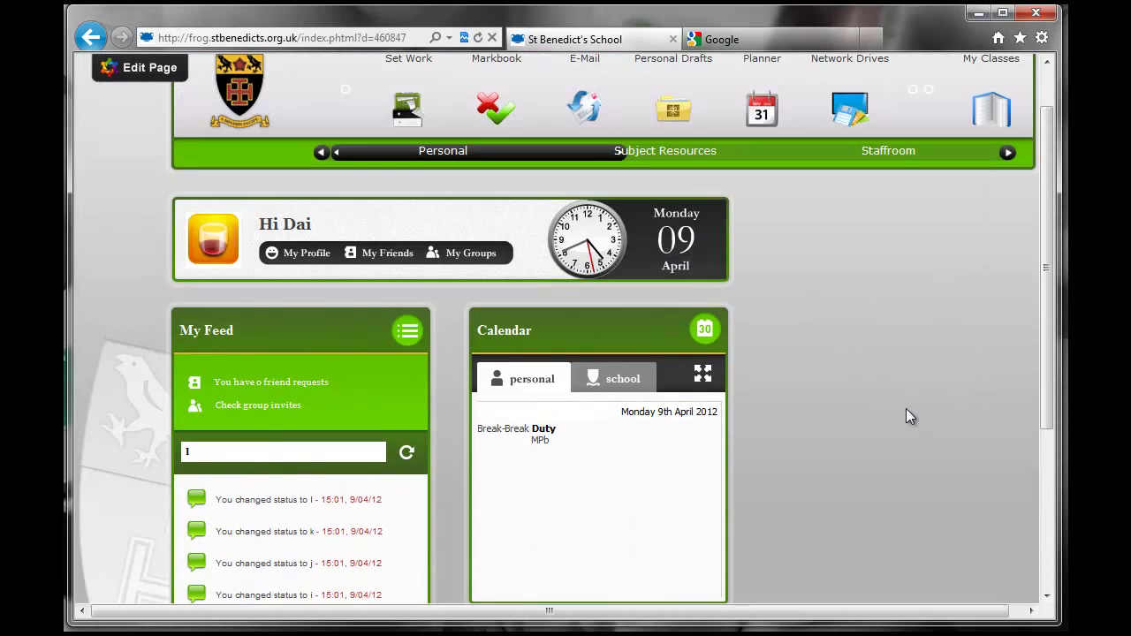
scroll(906, 416, "up", 1)
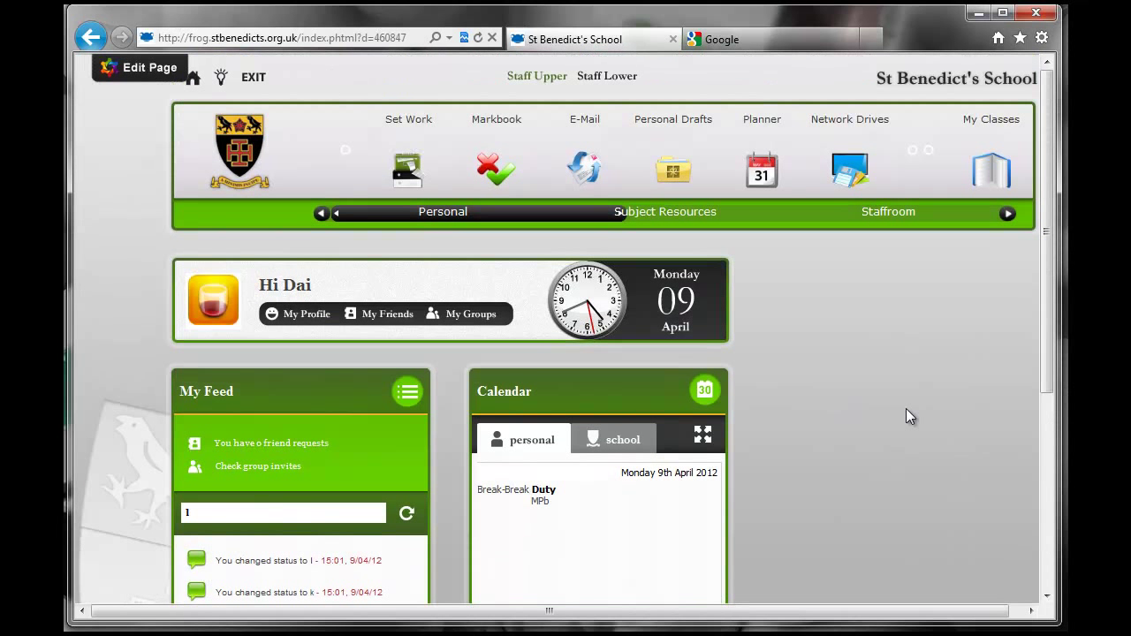
left_click(219, 79)
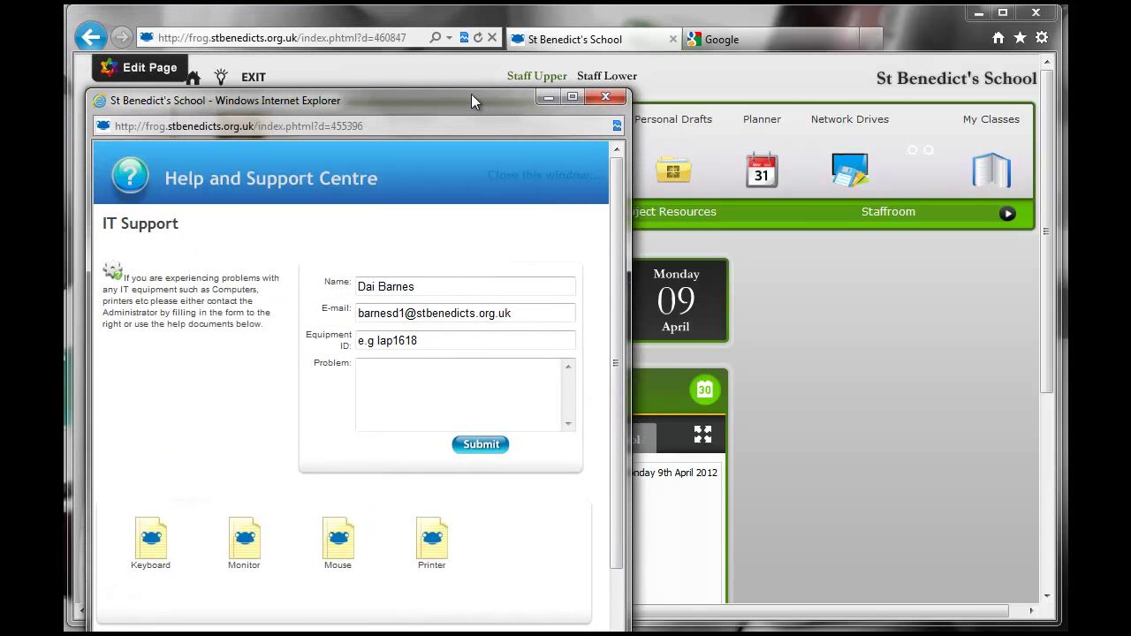
left_click_drag(471, 93, 528, 77)
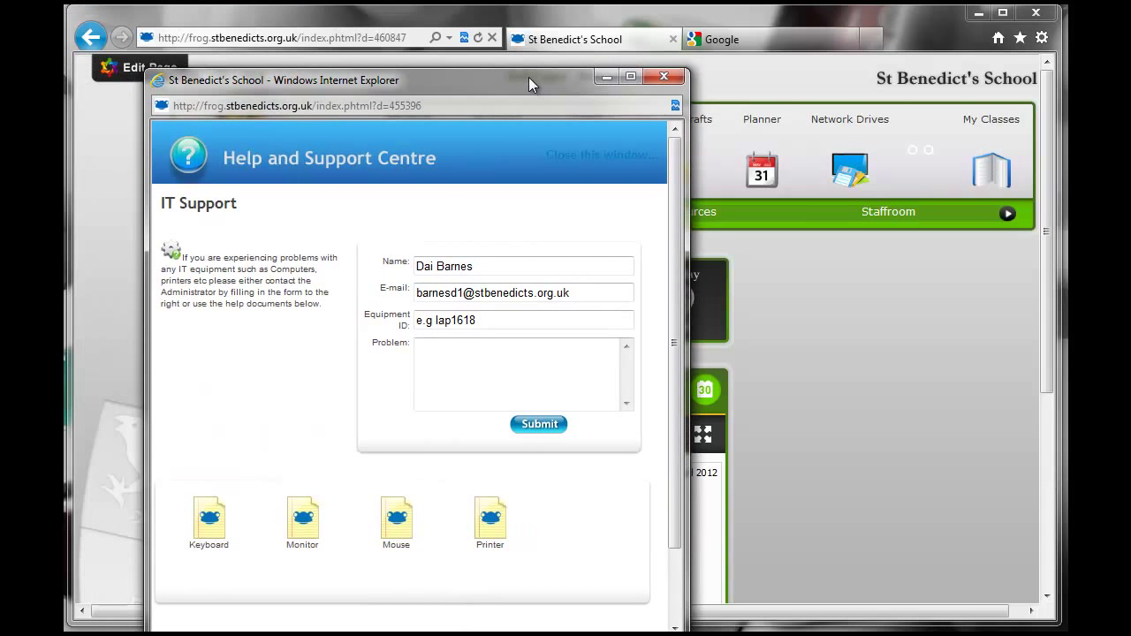
left_click(665, 77)
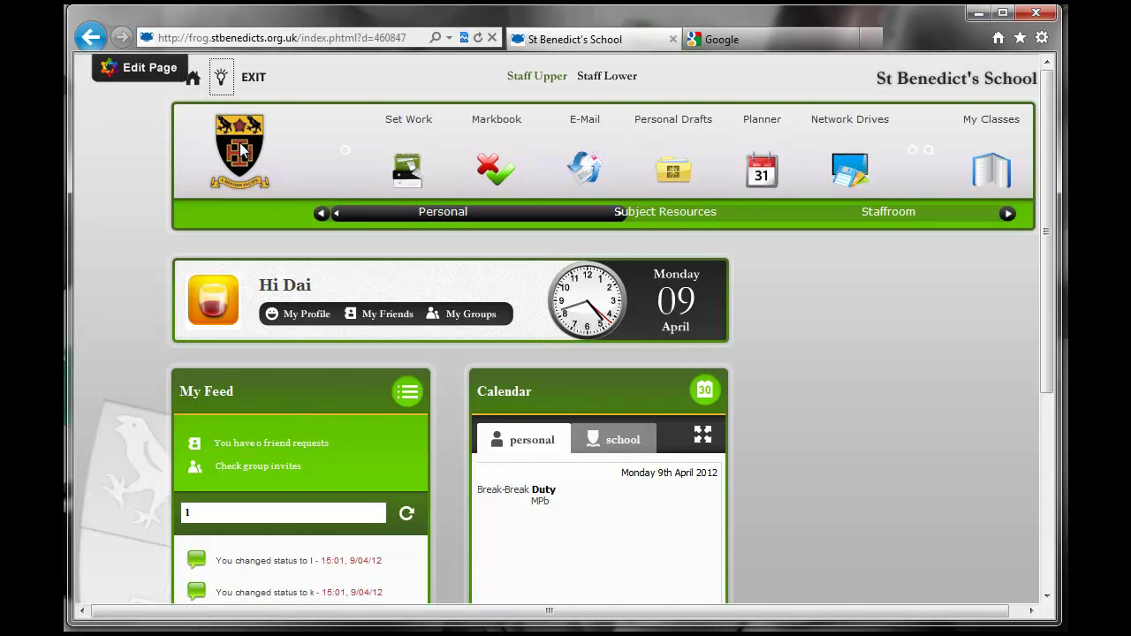
Step: Browse the toolbar's Subject Resources and Staffroom sections, ending back on the Personal section
left_click(698, 218)
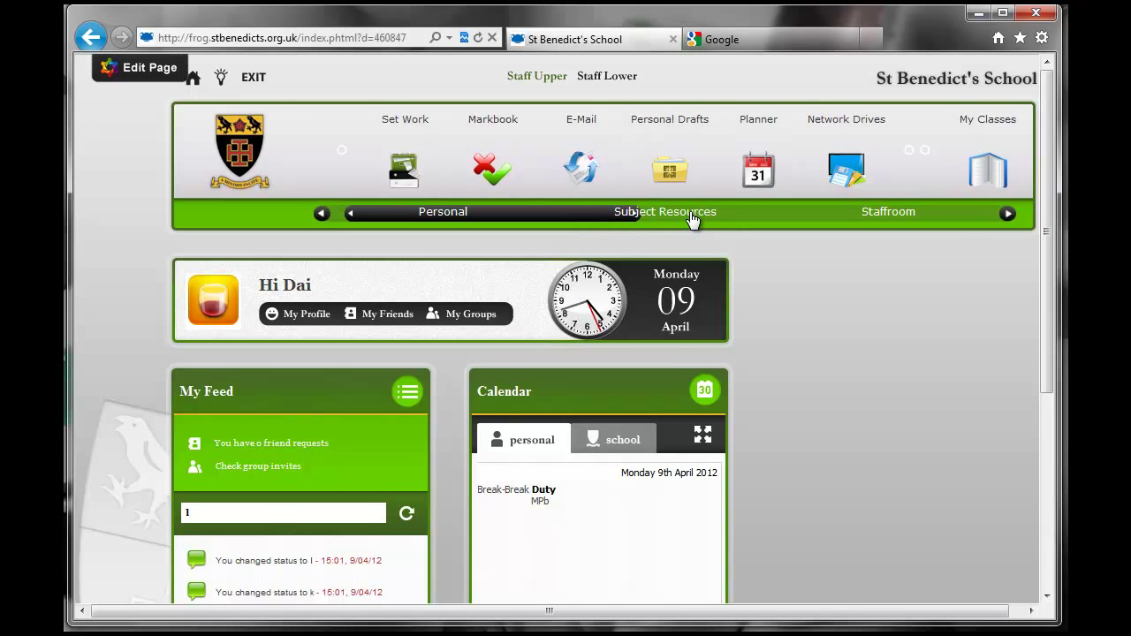
left_click(895, 212)
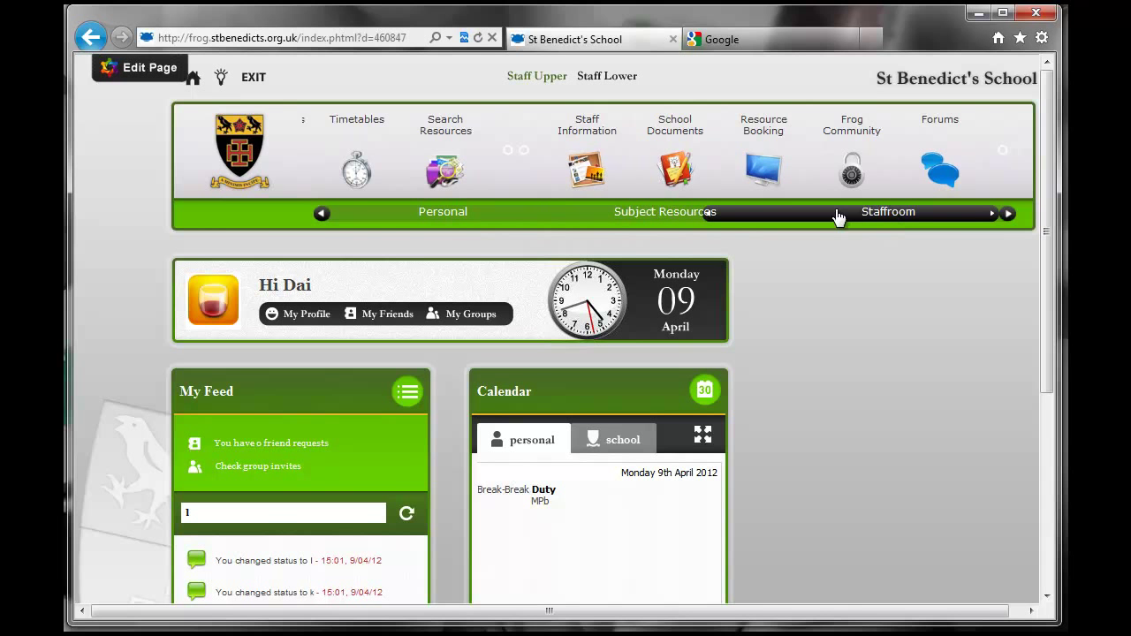
left_click(684, 218)
left_click(412, 212)
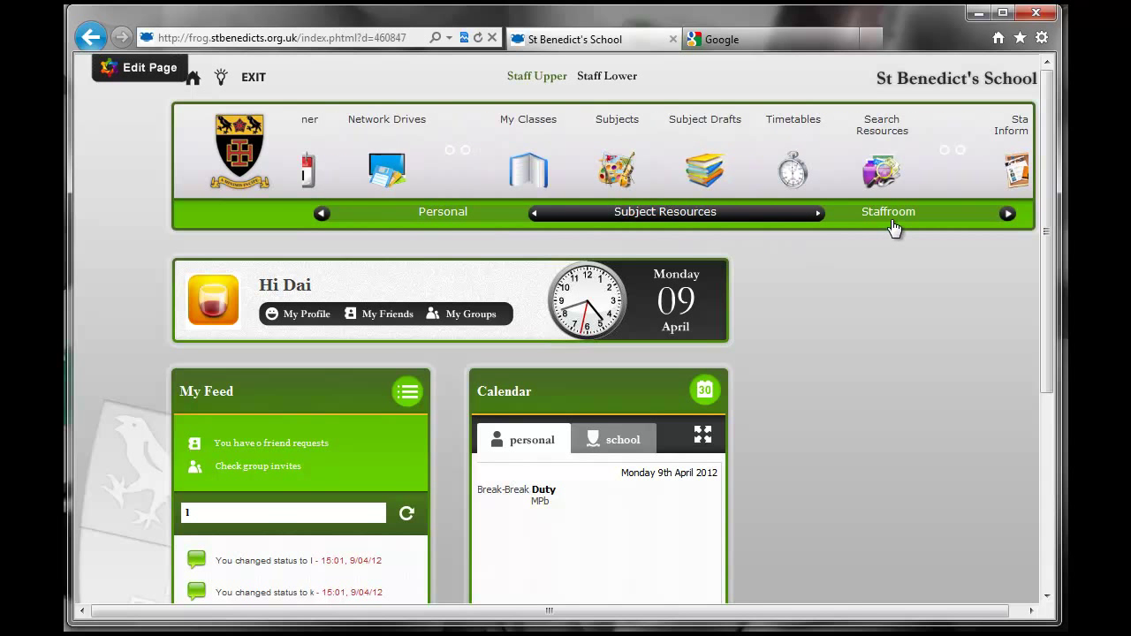
left_click(434, 214)
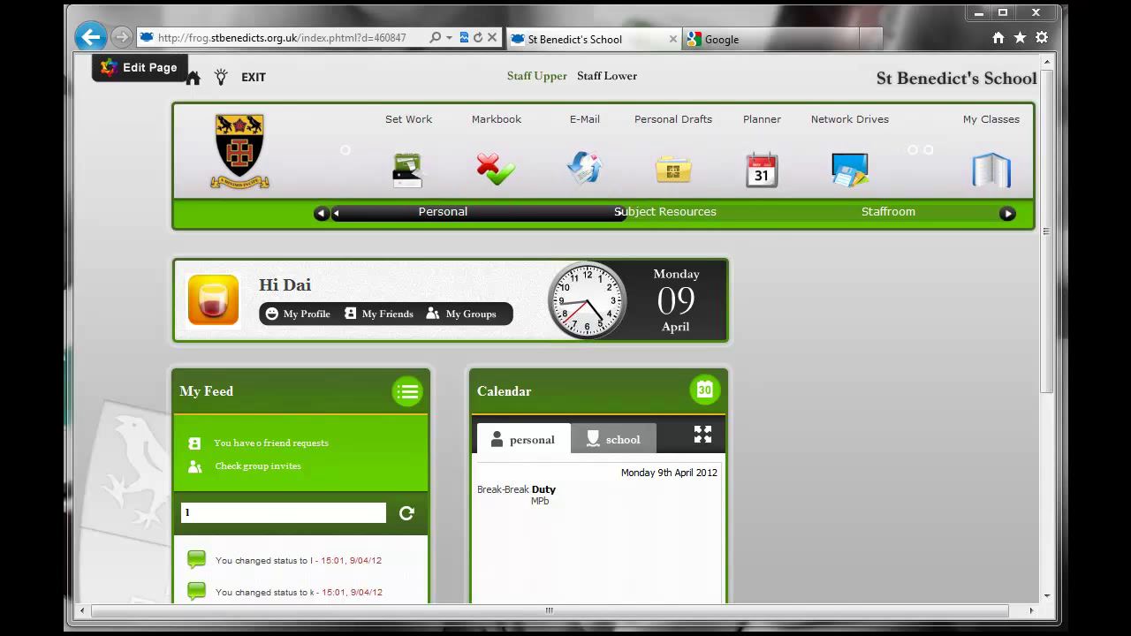
mouse_move(162, 247)
left_mouse_down()
mouse_move(192, 321)
mouse_move(771, 366)
mouse_move(746, 362)
left_mouse_up()
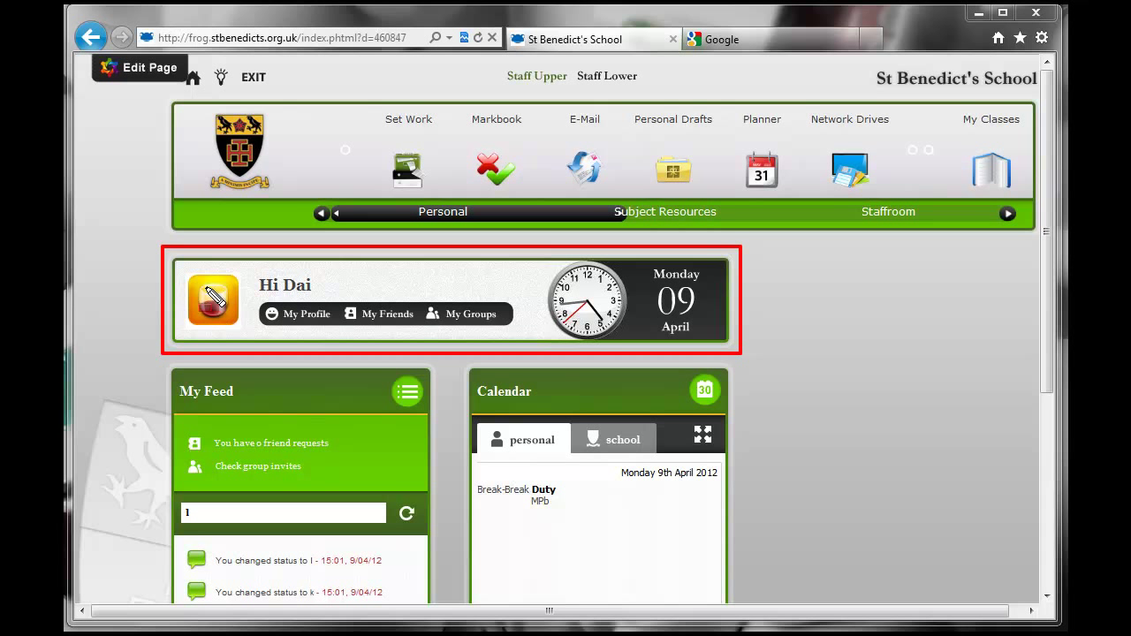
mouse_move(256, 302)
left_mouse_down()
mouse_move(297, 326)
mouse_move(519, 326)
left_mouse_up()
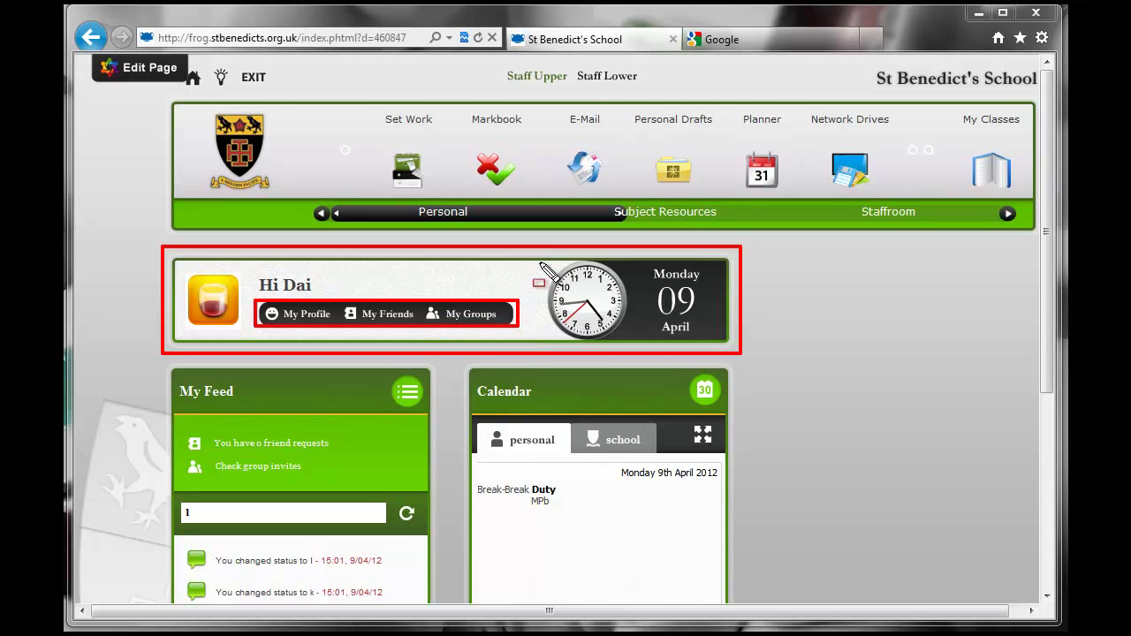
mouse_move(539, 262)
left_mouse_down()
mouse_move(601, 347)
mouse_move(641, 347)
left_mouse_up()
left_click_drag(646, 259, 731, 337)
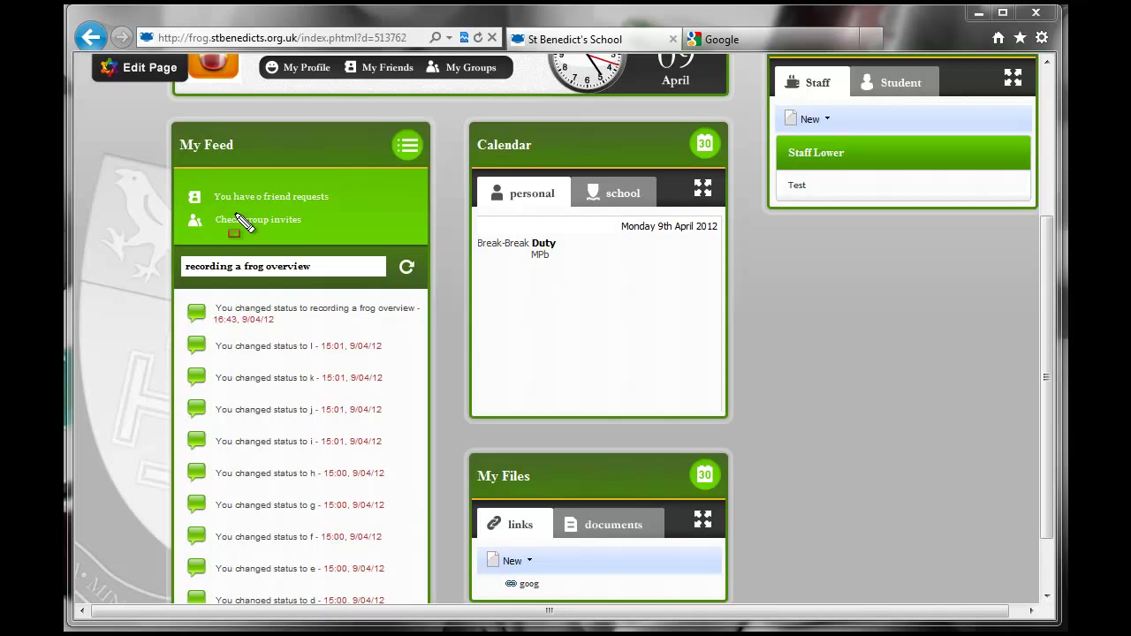
mouse_move(165, 115)
left_mouse_down()
mouse_move(391, 327)
mouse_move(460, 579)
mouse_move(443, 611)
left_mouse_up()
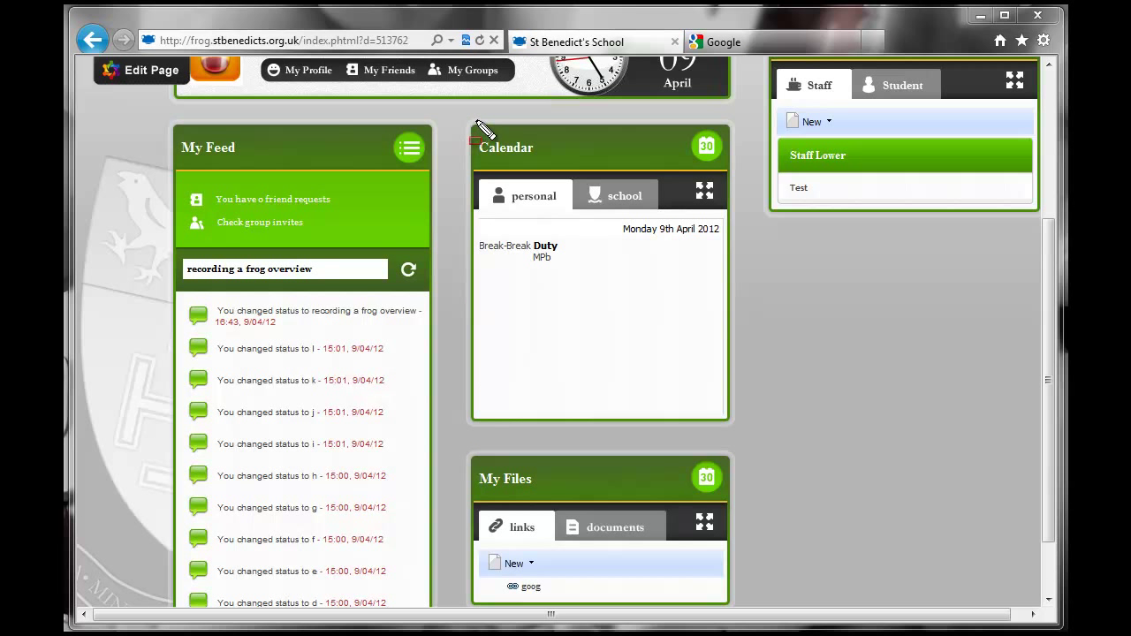
left_click_drag(461, 122, 739, 426)
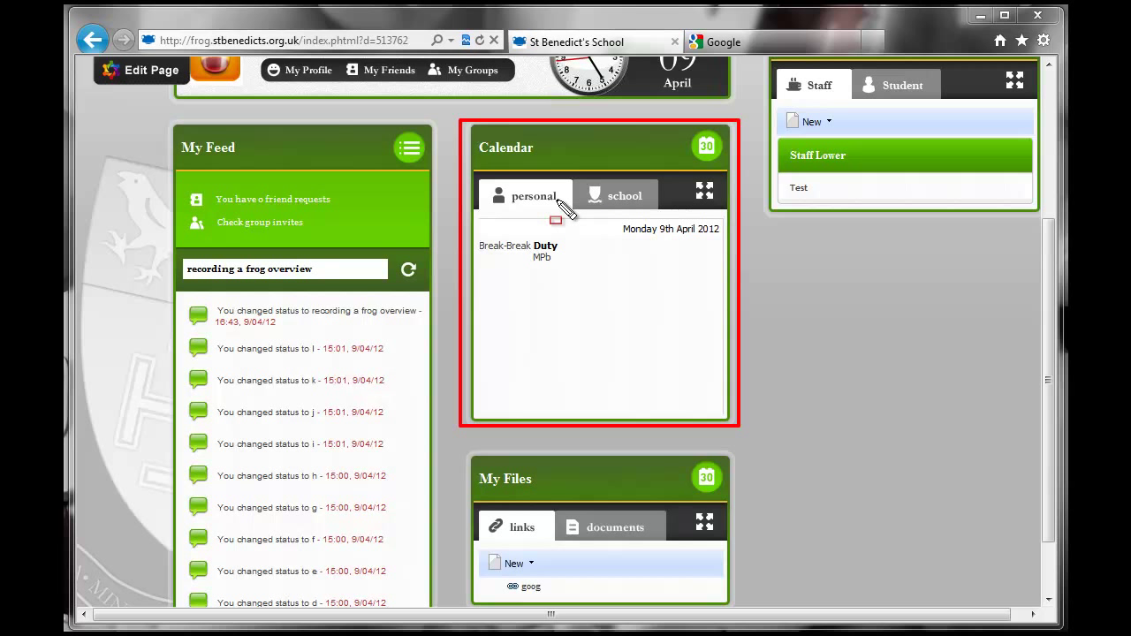
mouse_move(459, 444)
left_mouse_down()
mouse_move(561, 553)
mouse_move(739, 613)
left_mouse_up()
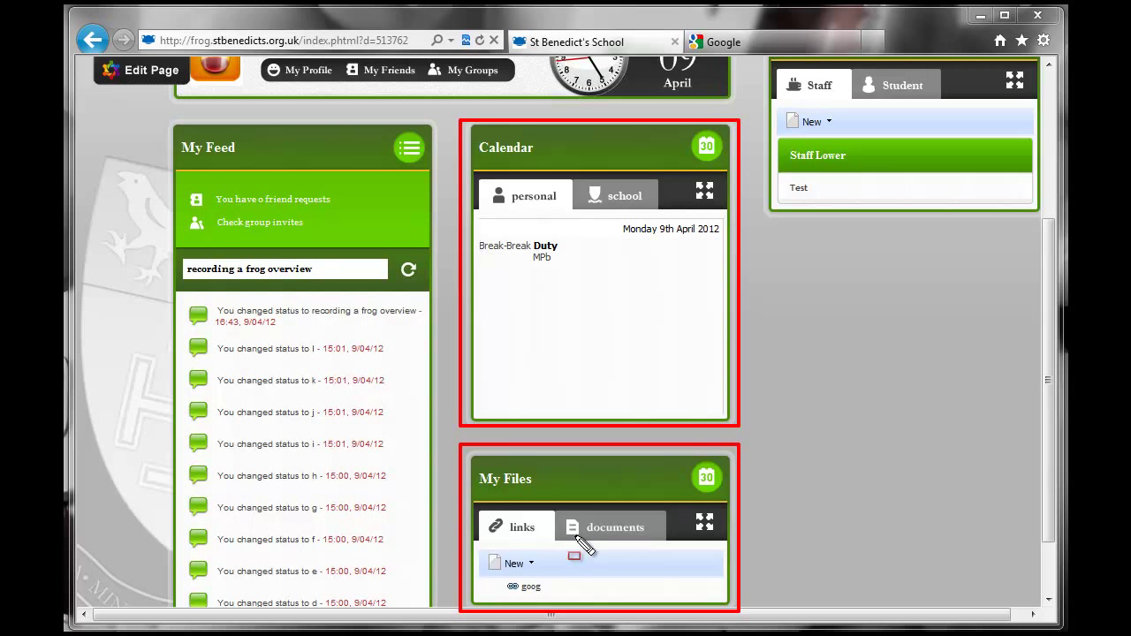
key("Escape")
Step: Open the goog link in My Files, view the New Link form, and close the form without saving
scroll(530, 492, "down", 2)
left_click(528, 510)
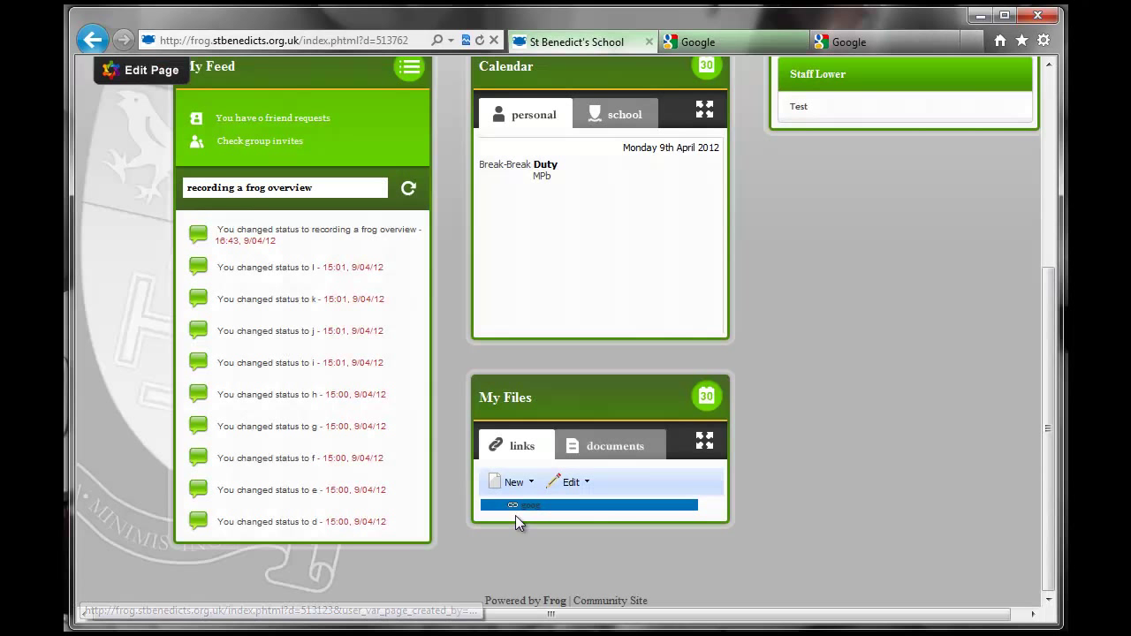
left_click(529, 487)
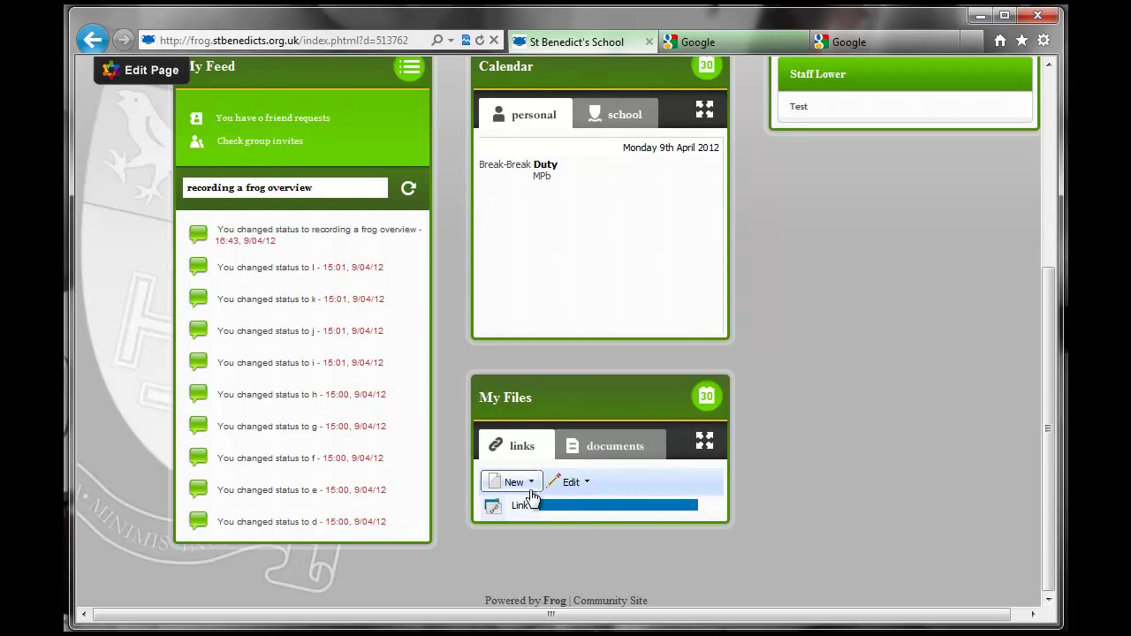
left_click(512, 506)
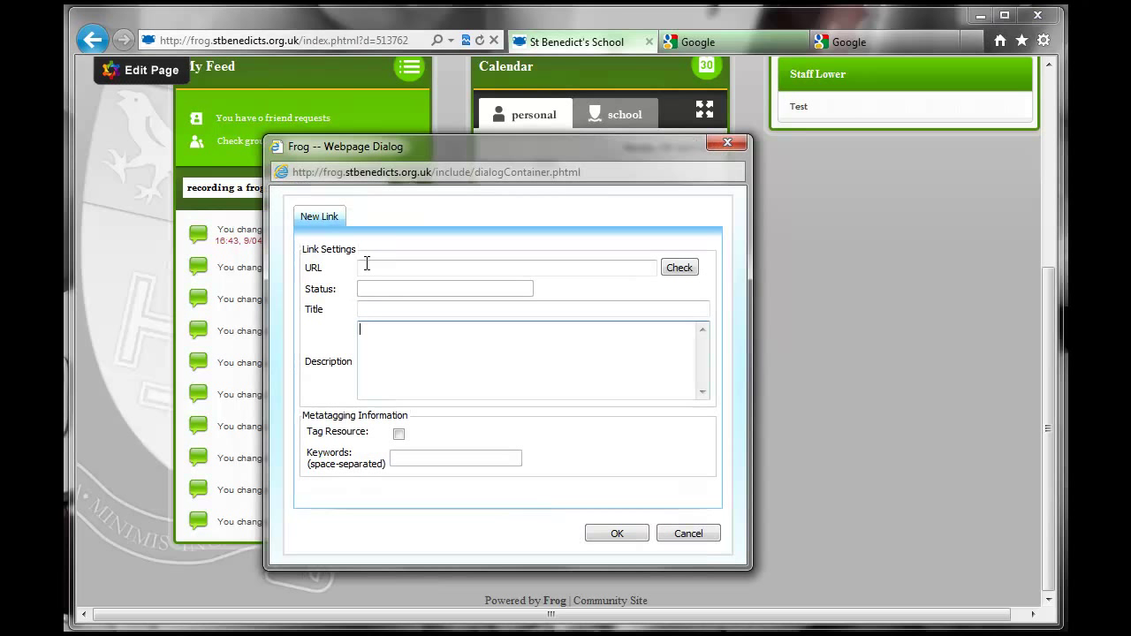
left_click(628, 271)
left_click(369, 268)
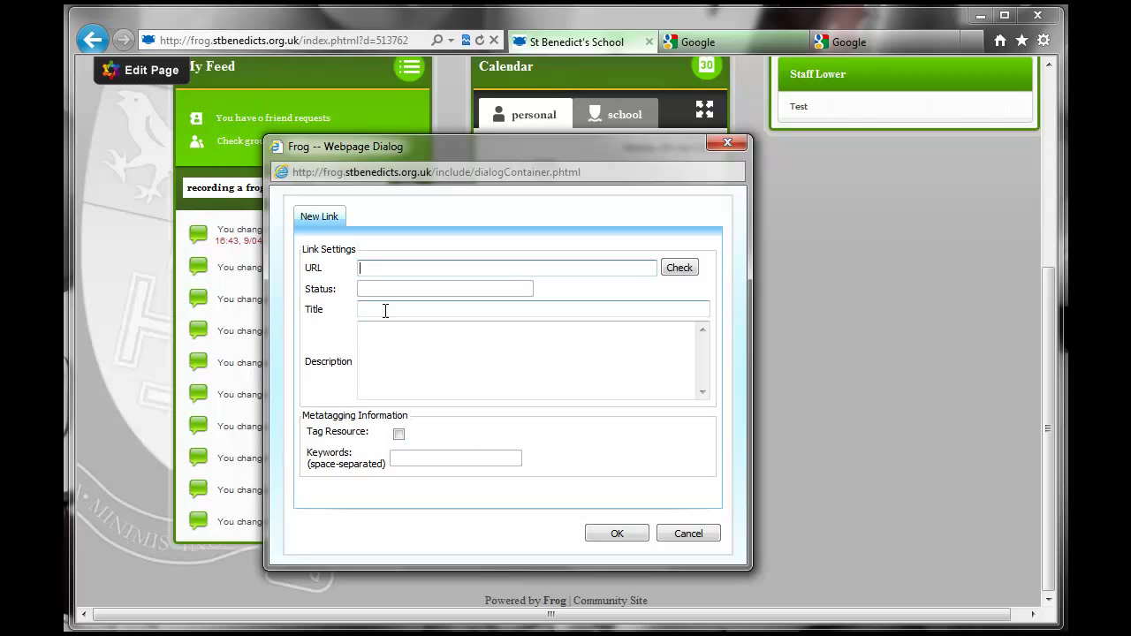
left_click(688, 533)
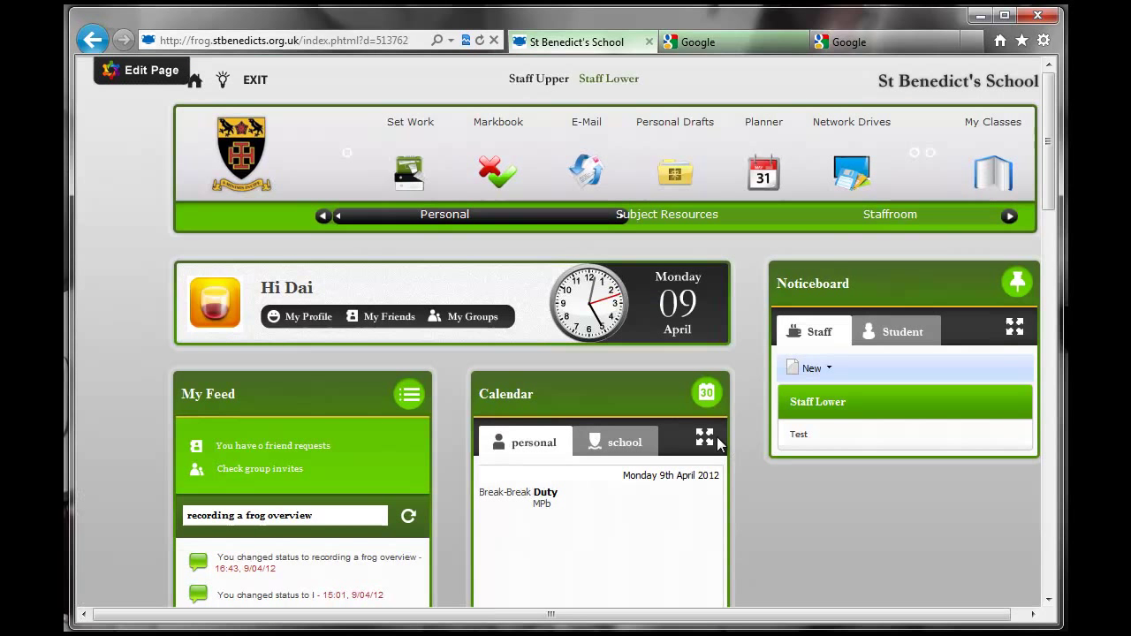
Step: Look through the documents stored in My Files and view the option for adding a new file
scroll(721, 434, "down", 10)
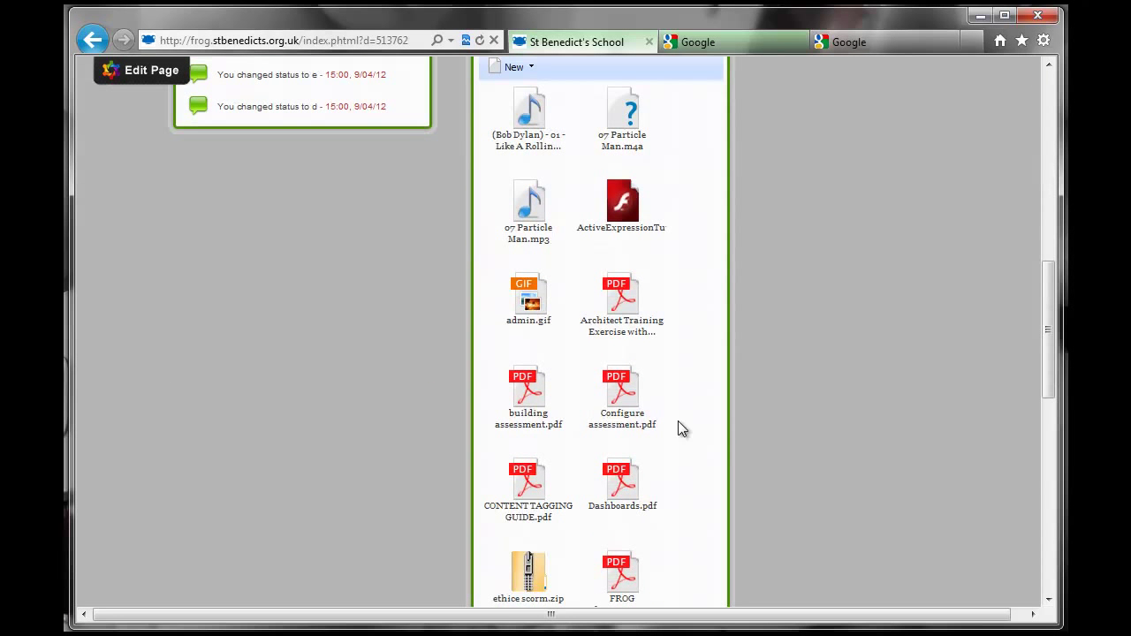
scroll(668, 458, "down", 4)
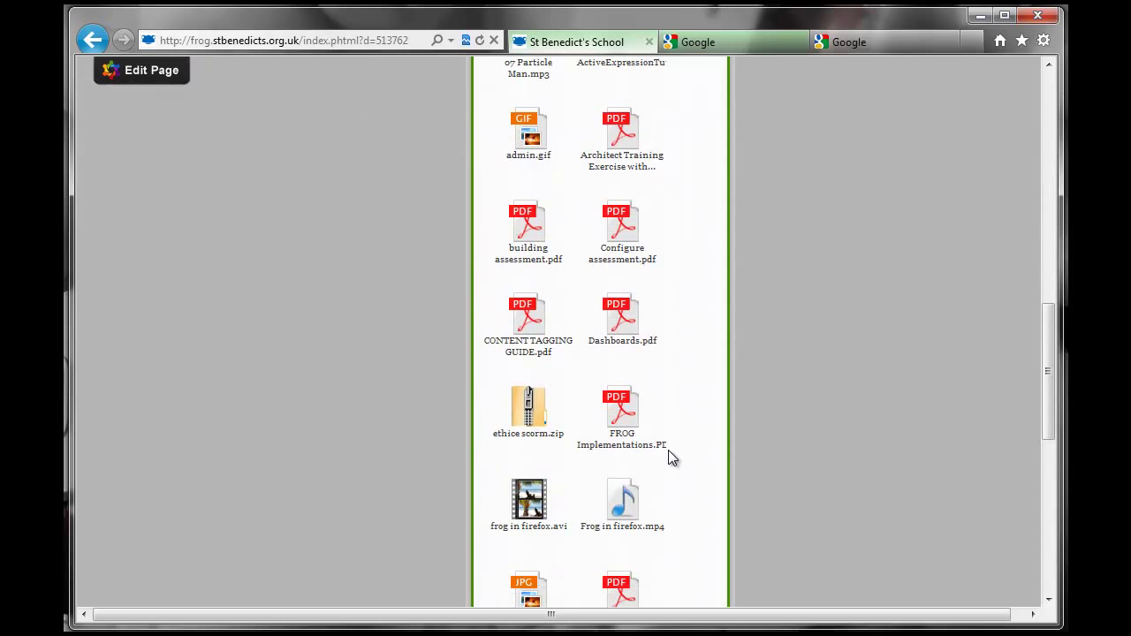
scroll(668, 458, "up", 5)
scroll(669, 458, "up", 2)
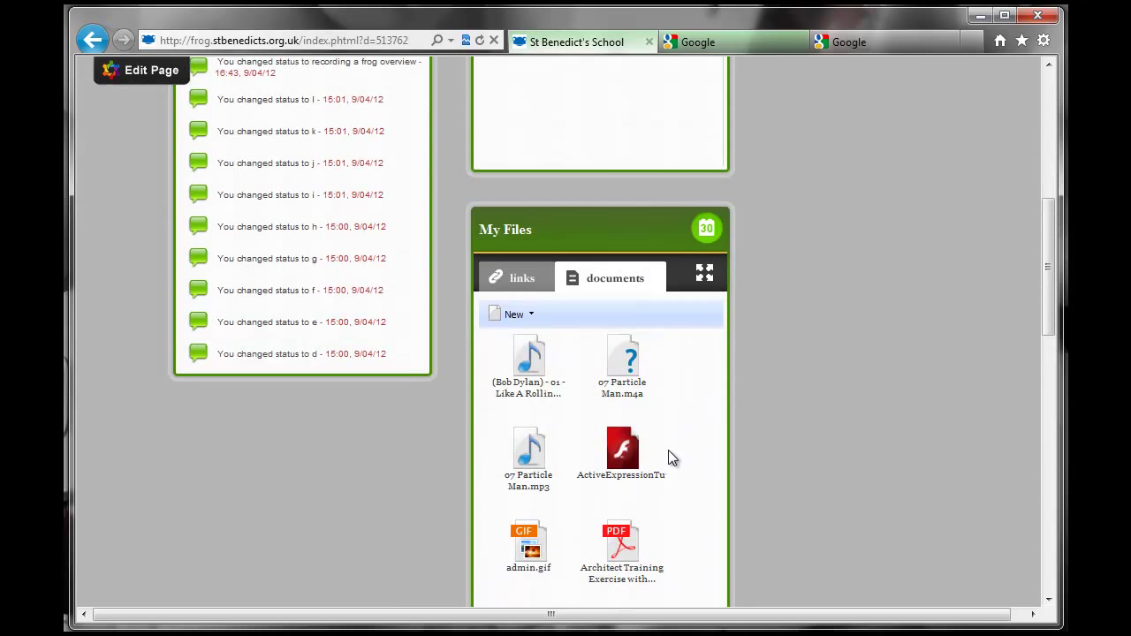
left_click(513, 313)
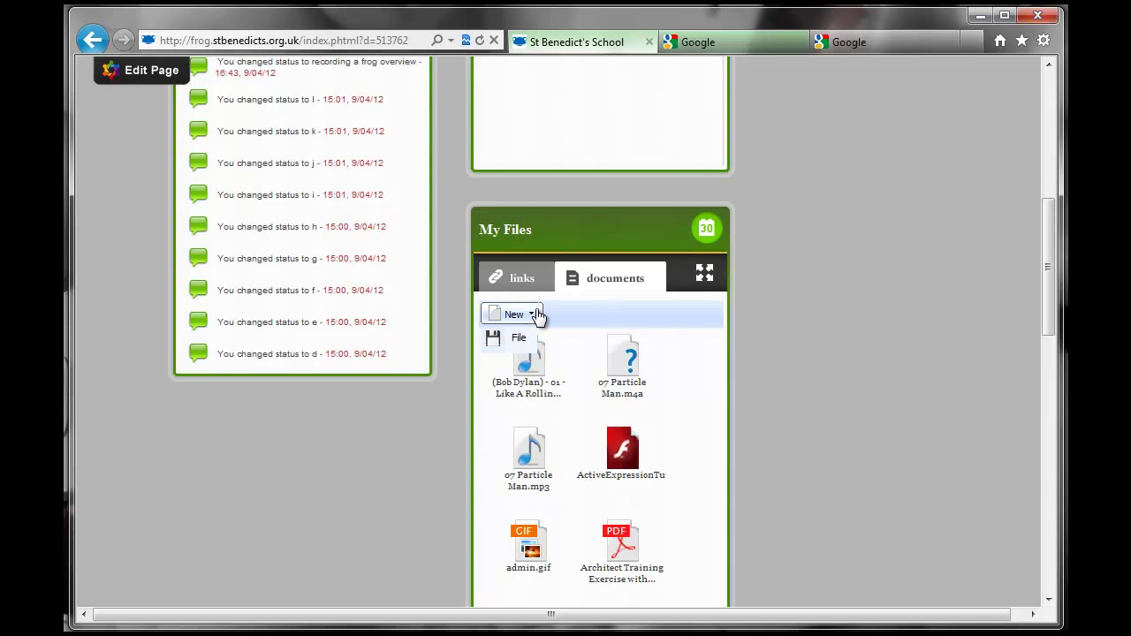
left_click(533, 314)
scroll(678, 453, "down", 10)
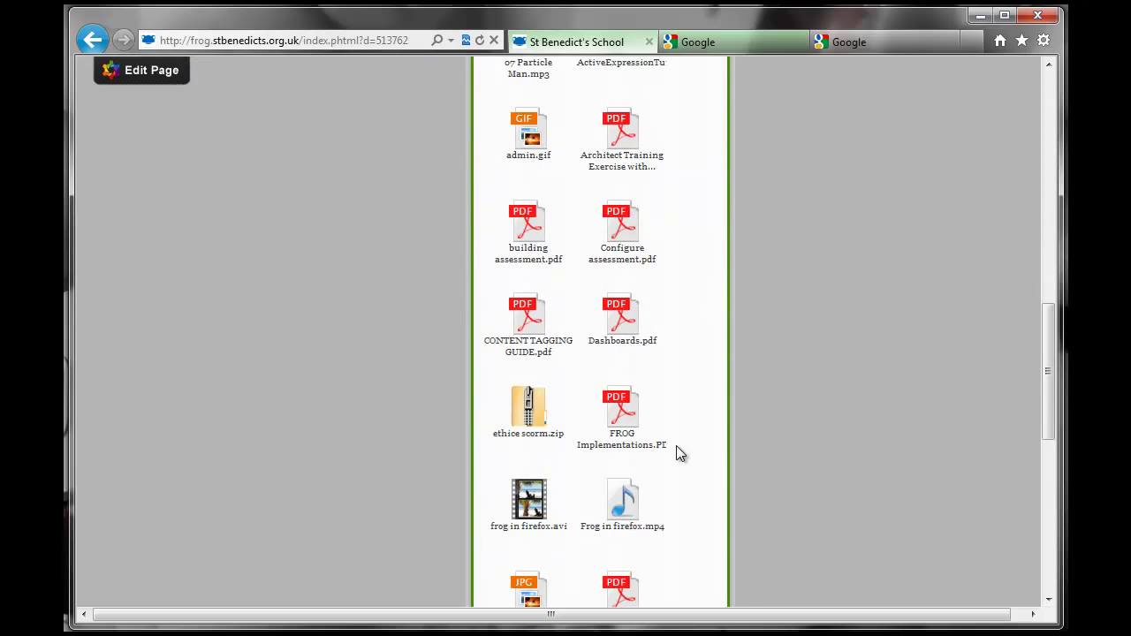
scroll(676, 447, "up", 10)
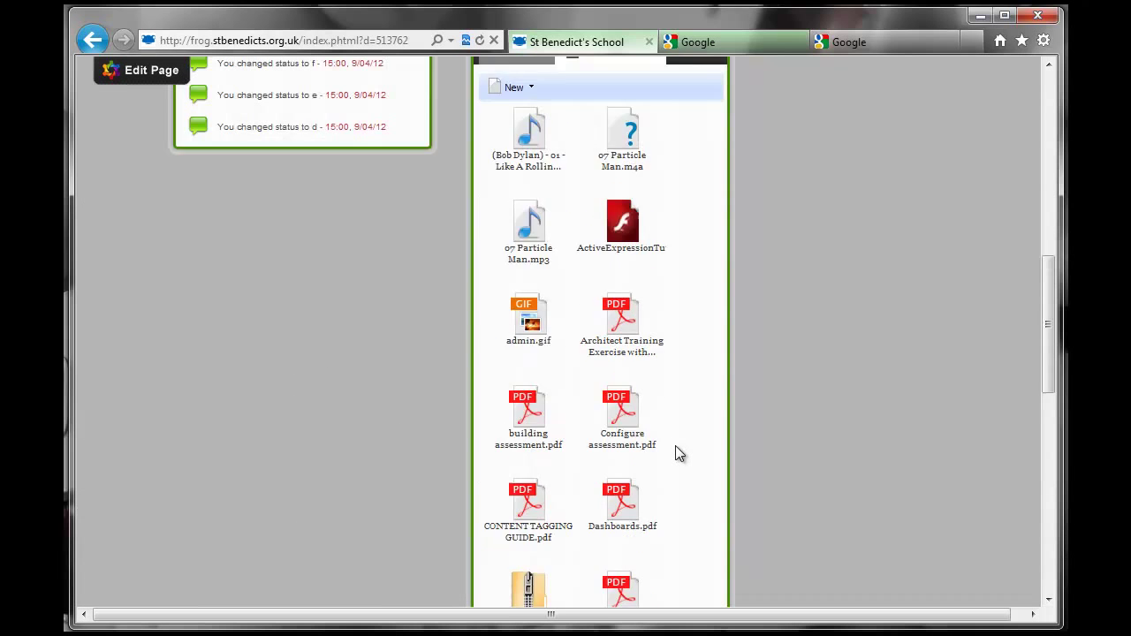
Step: Show the student notices on the Noticeboard
scroll(675, 451, "up", 1)
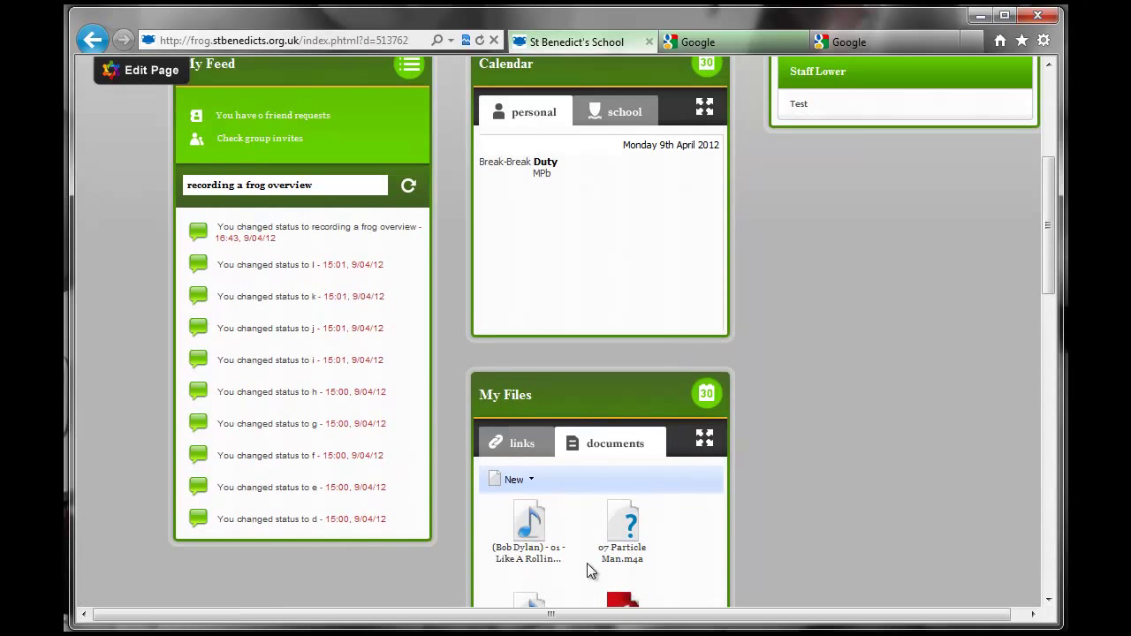
scroll(883, 477, "up", 4)
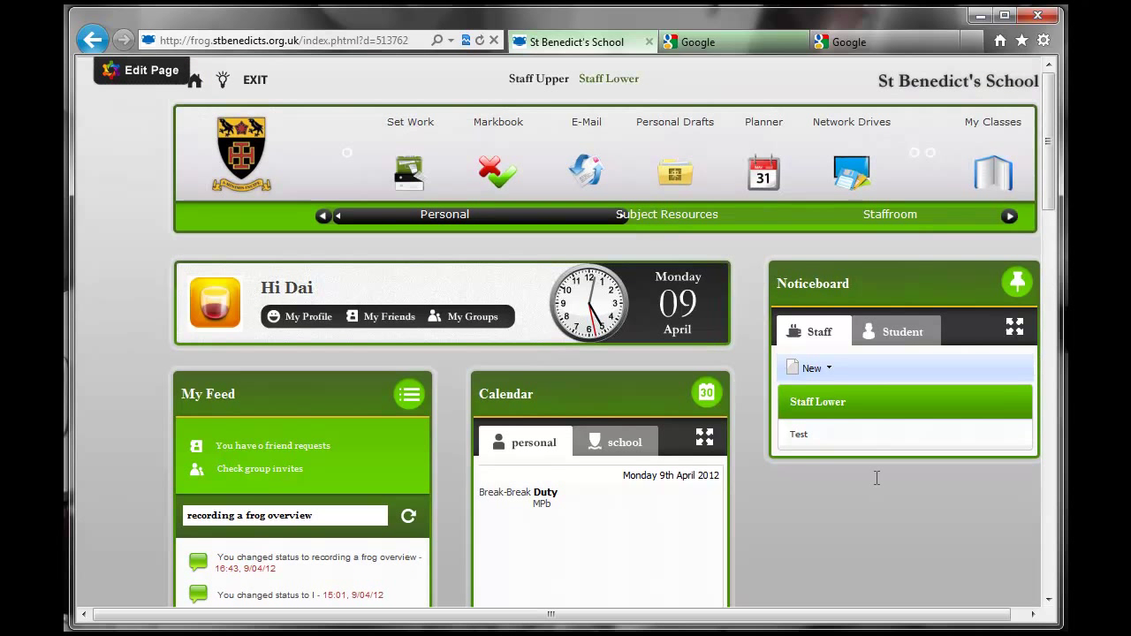
left_click(897, 331)
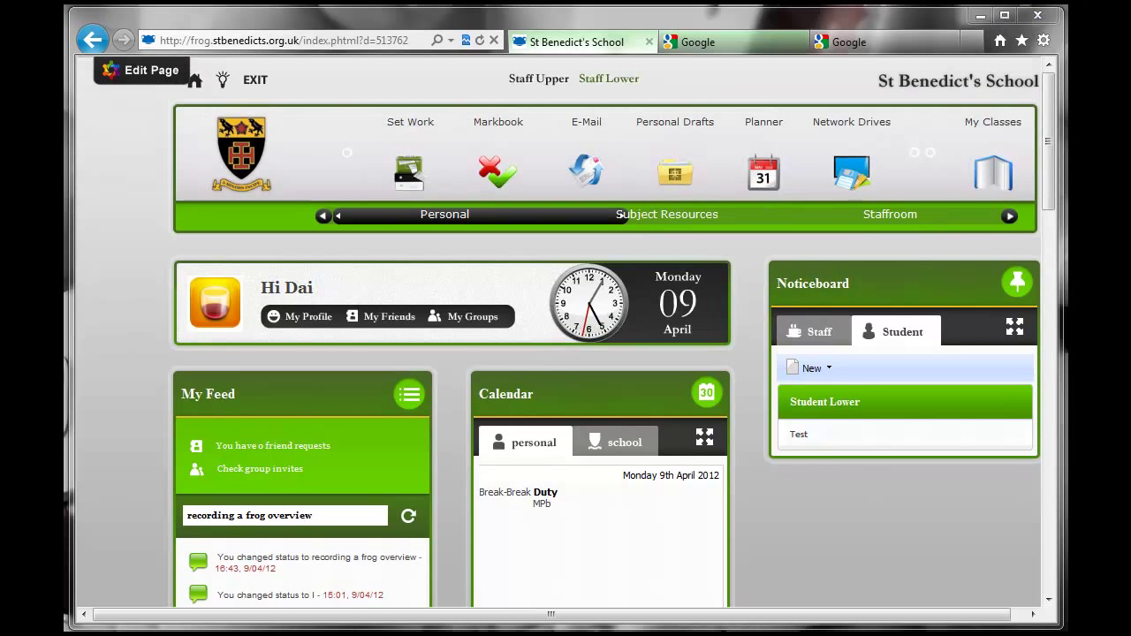
mouse_move(762, 255)
left_mouse_down()
mouse_move(1007, 466)
mouse_move(1048, 469)
left_mouse_up()
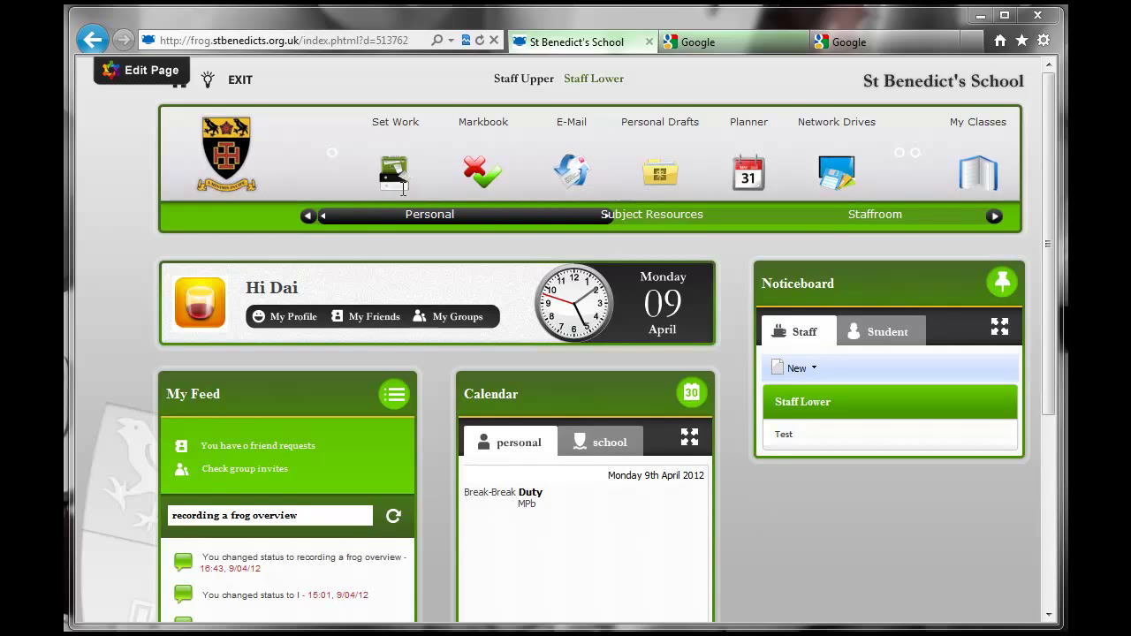
Step: Show the toolbar's Staffroom section and review the dashboard's My Feed, Calendar, My Files and Noticeboard panels
left_click(667, 206)
left_click(844, 217)
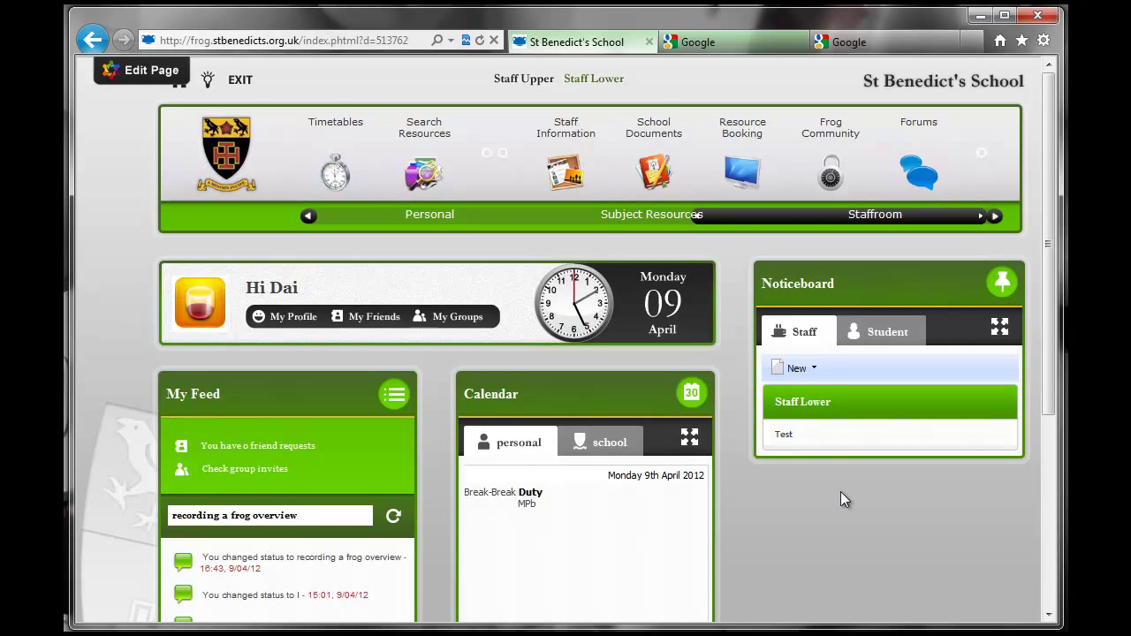
scroll(841, 492, "down", 3)
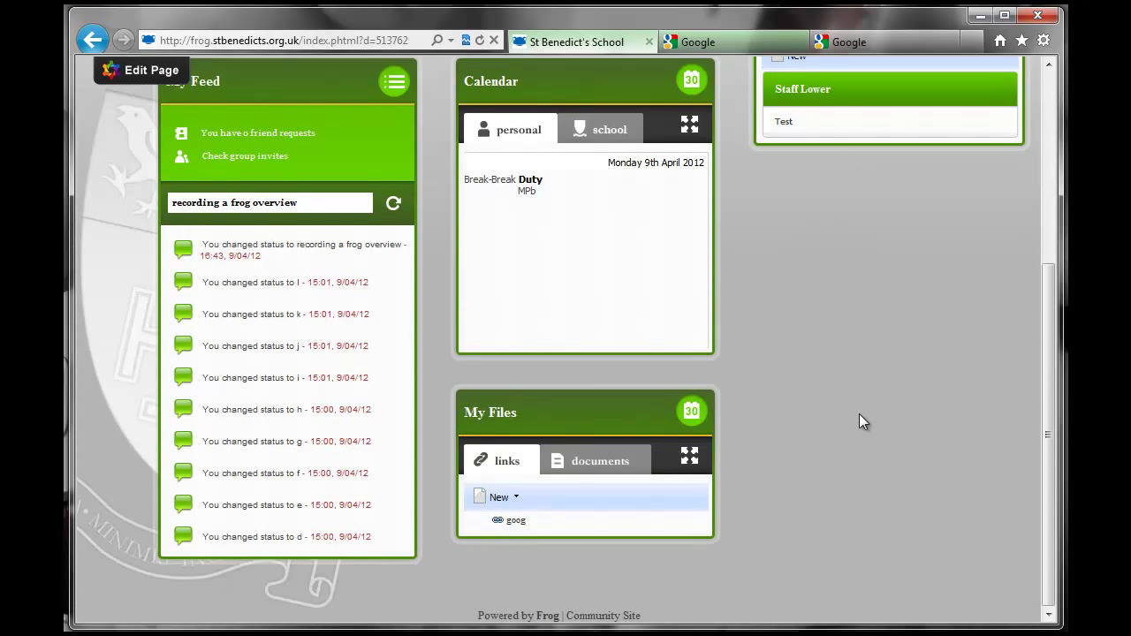
scroll(860, 413, "up", 3)
scroll(859, 414, "down", 3)
scroll(843, 442, "up", 1)
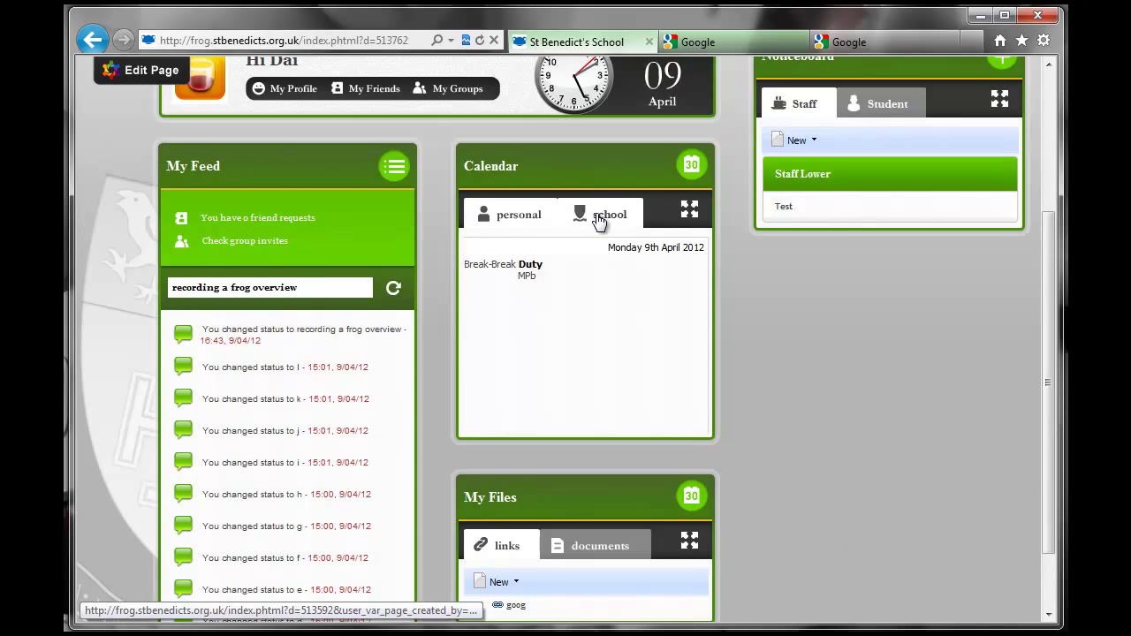
scroll(830, 355, "up", 1)
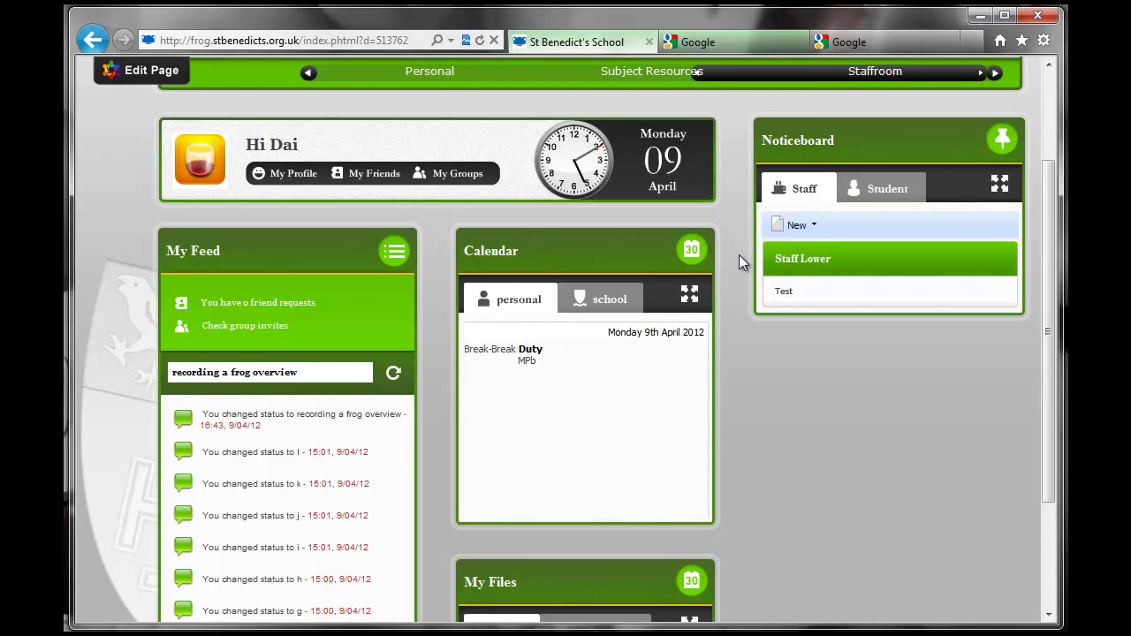
scroll(743, 260, "up", 2)
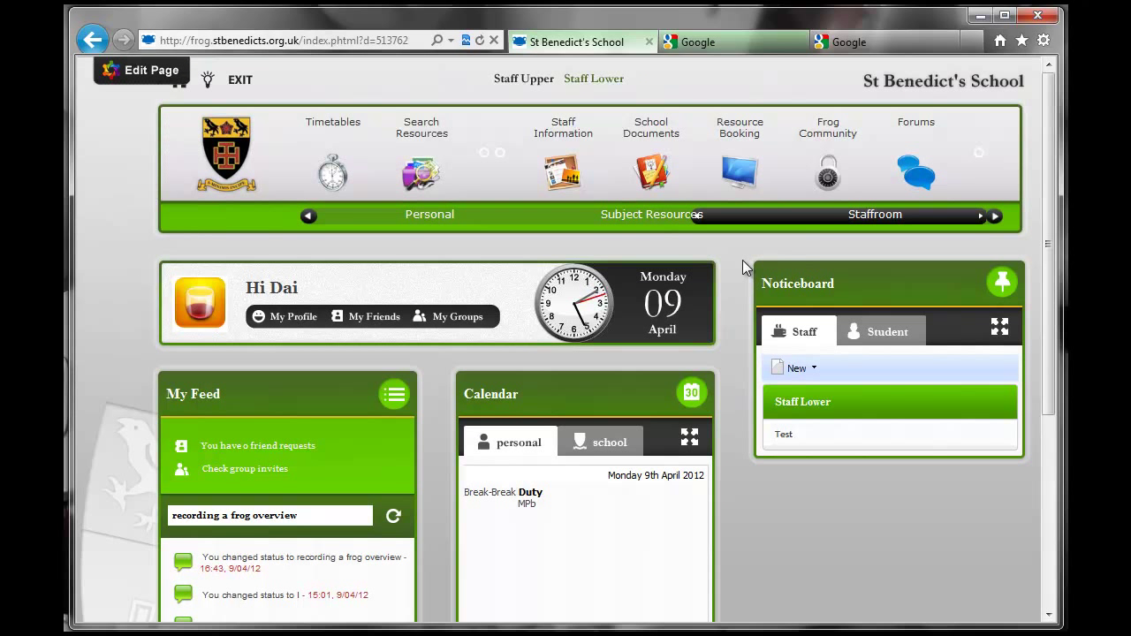